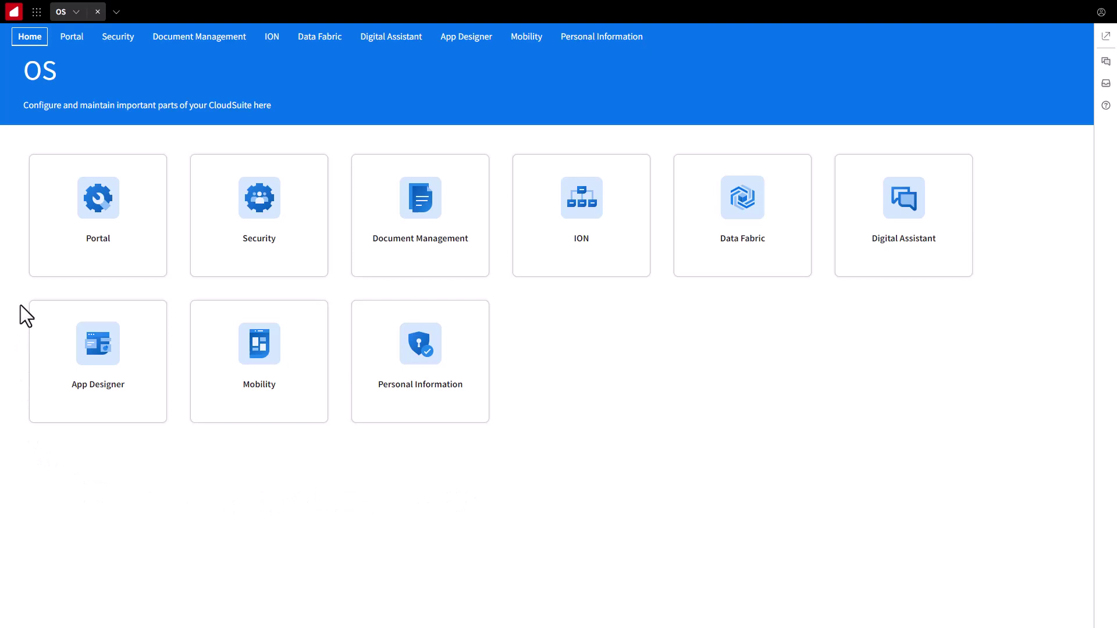
Go to Security Administration > Federated Security and expand the OpenID Connect providers list.
left_click(36, 12)
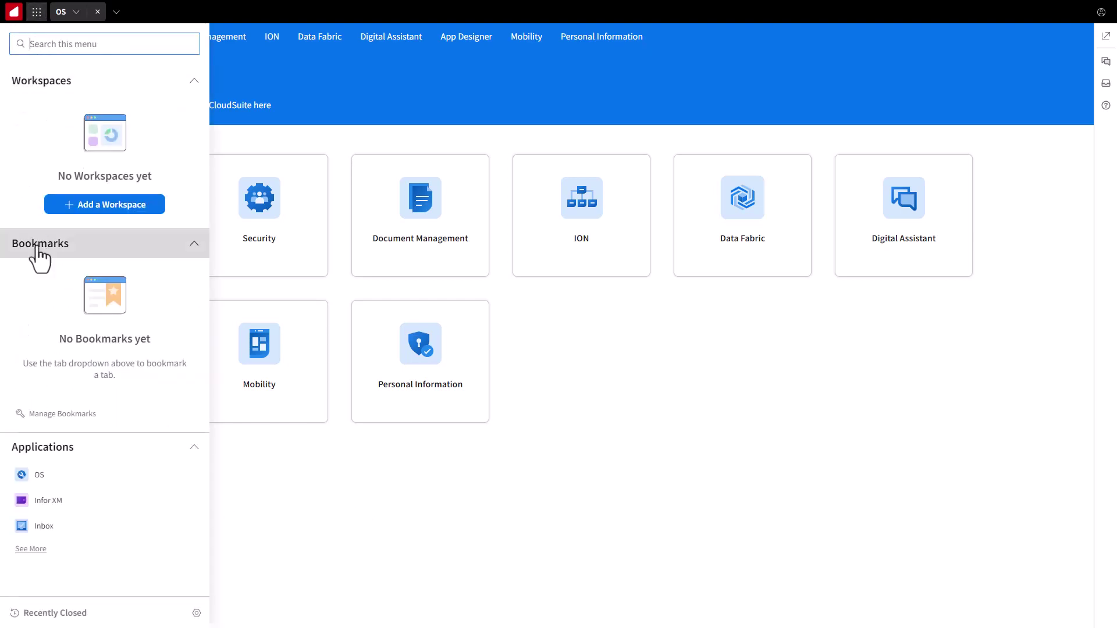
left_click(39, 475)
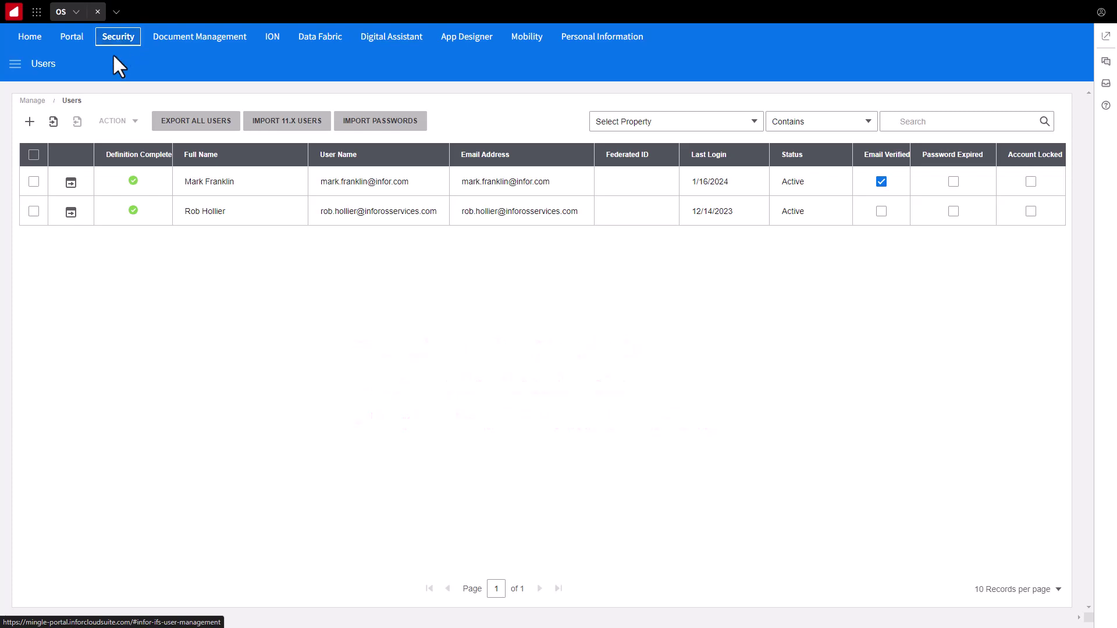
left_click(14, 64)
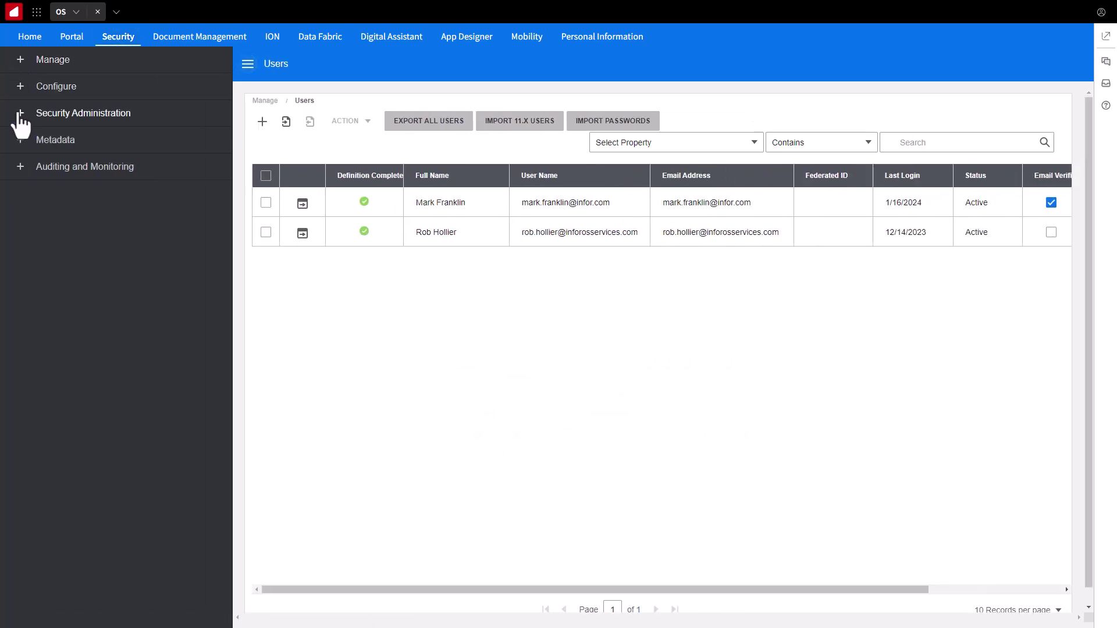
left_click(20, 112)
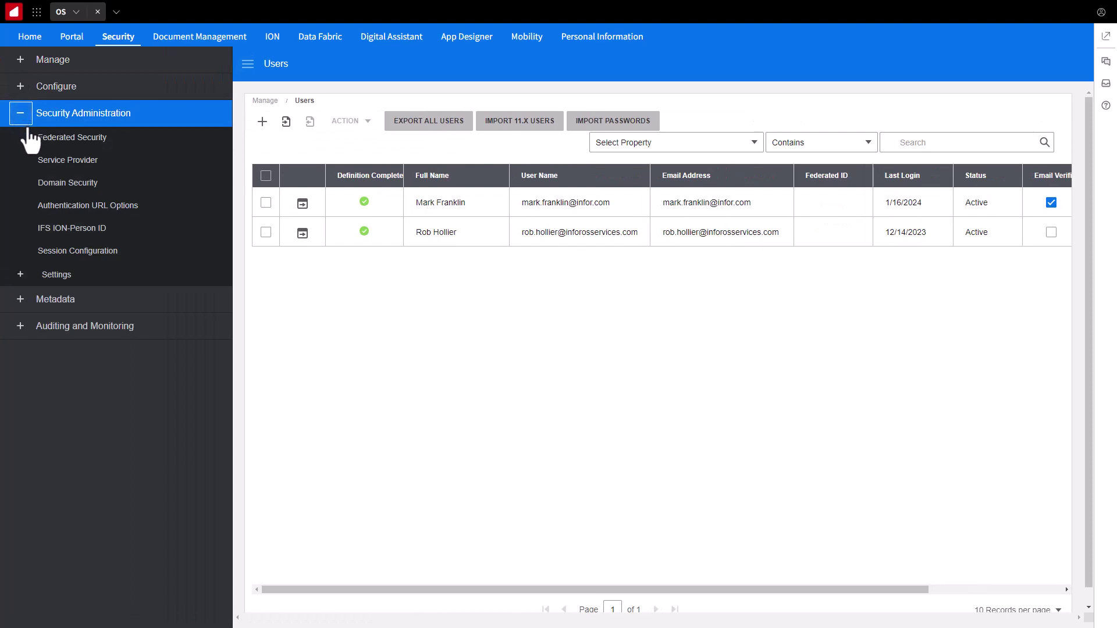
left_click(71, 138)
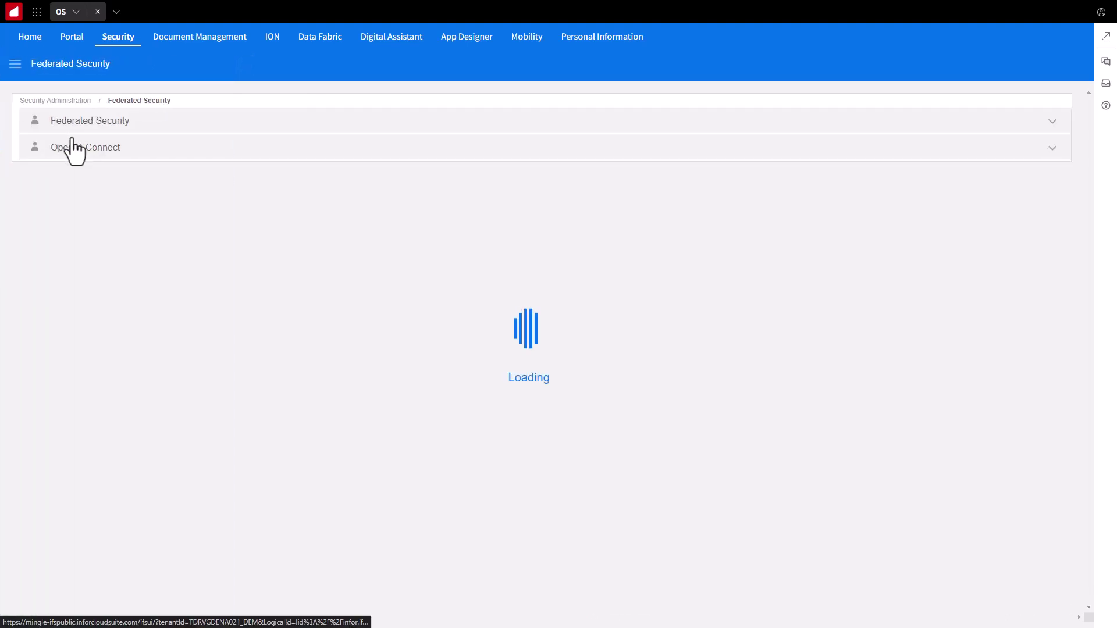
left_click(82, 149)
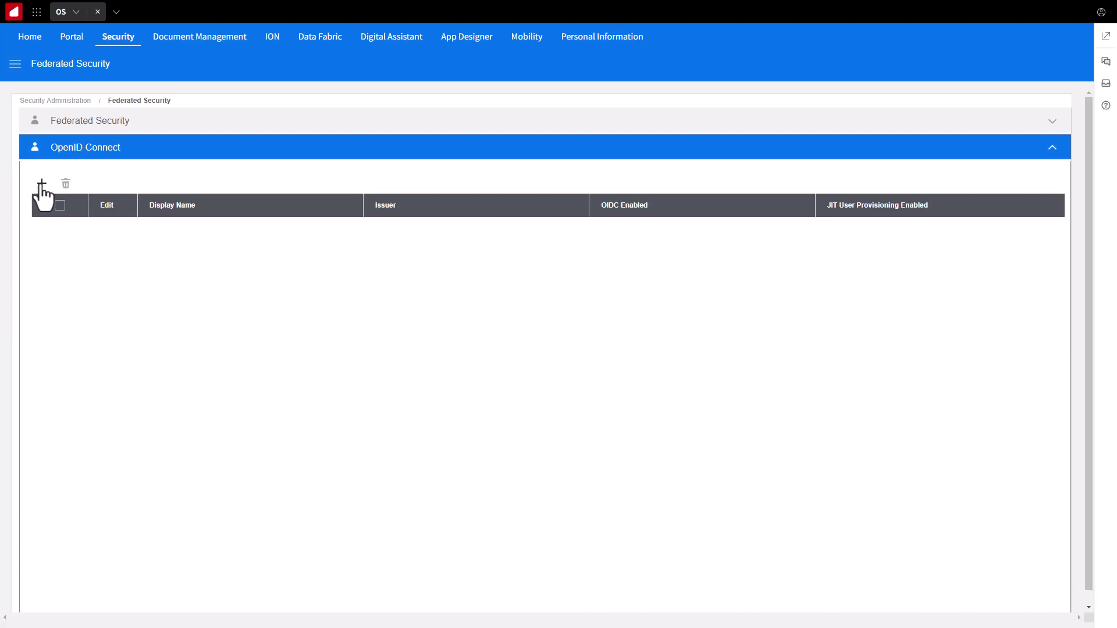
Add an OIDC-enabled provider with display name 'Google OIDC' and select its callback URL.
left_click(42, 186)
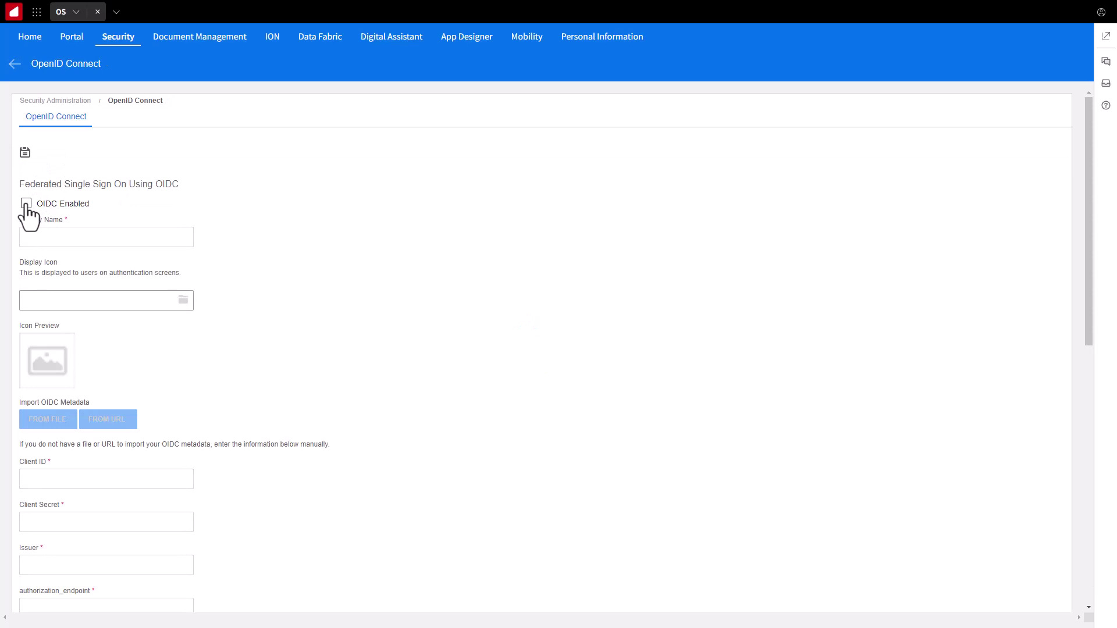
left_click(26, 205)
left_click(53, 236)
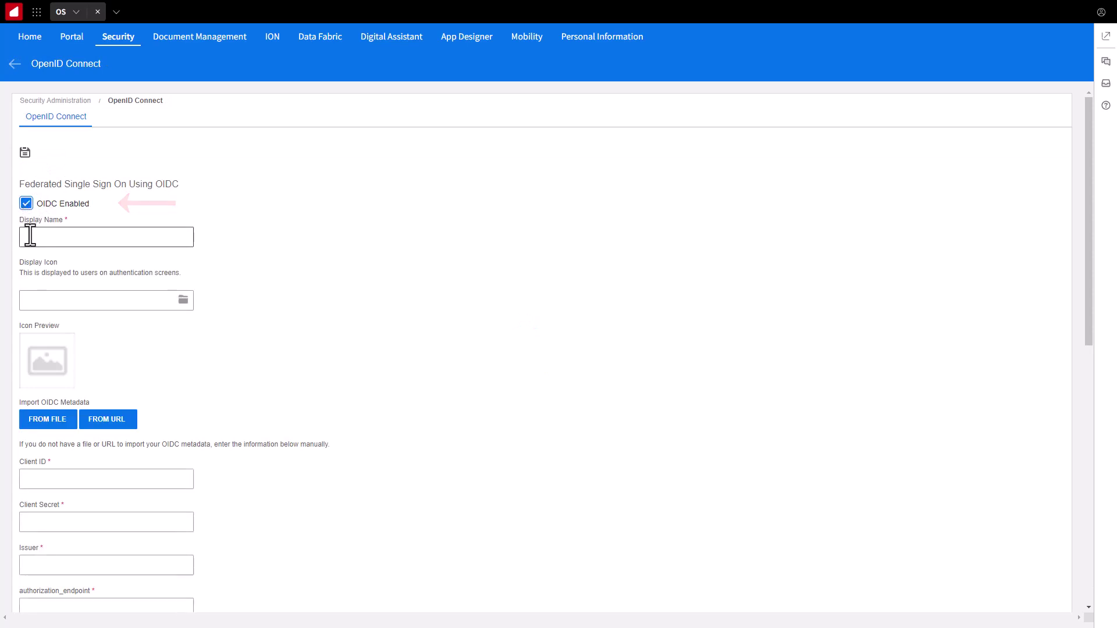
type("Google")
type(" OIDC")
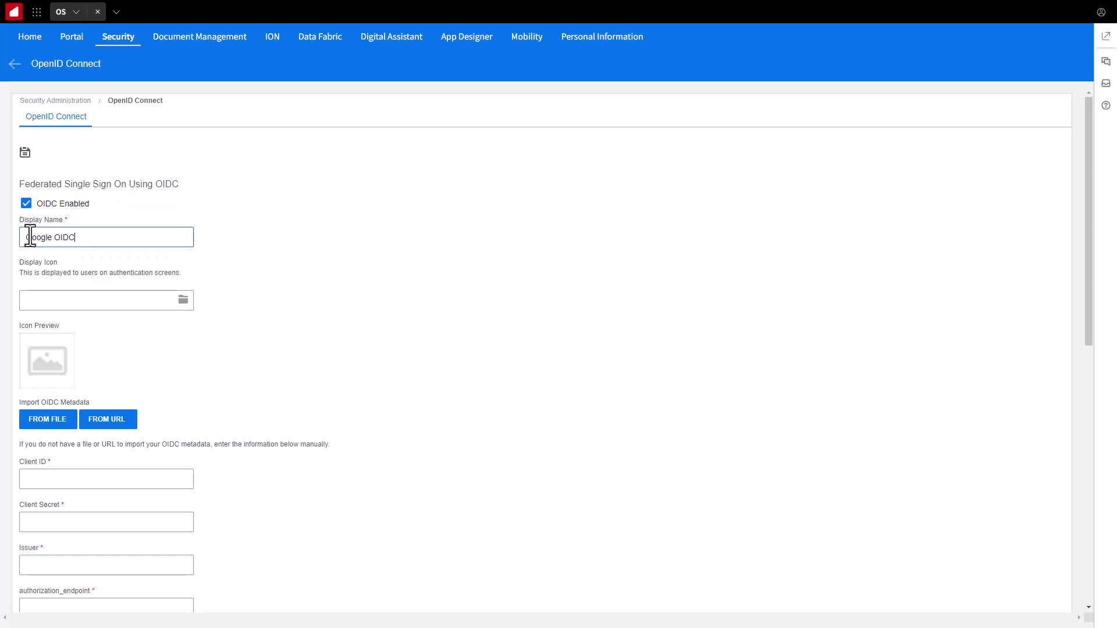
scroll(282, 236, "down", 5)
scroll(282, 244, "down", 4)
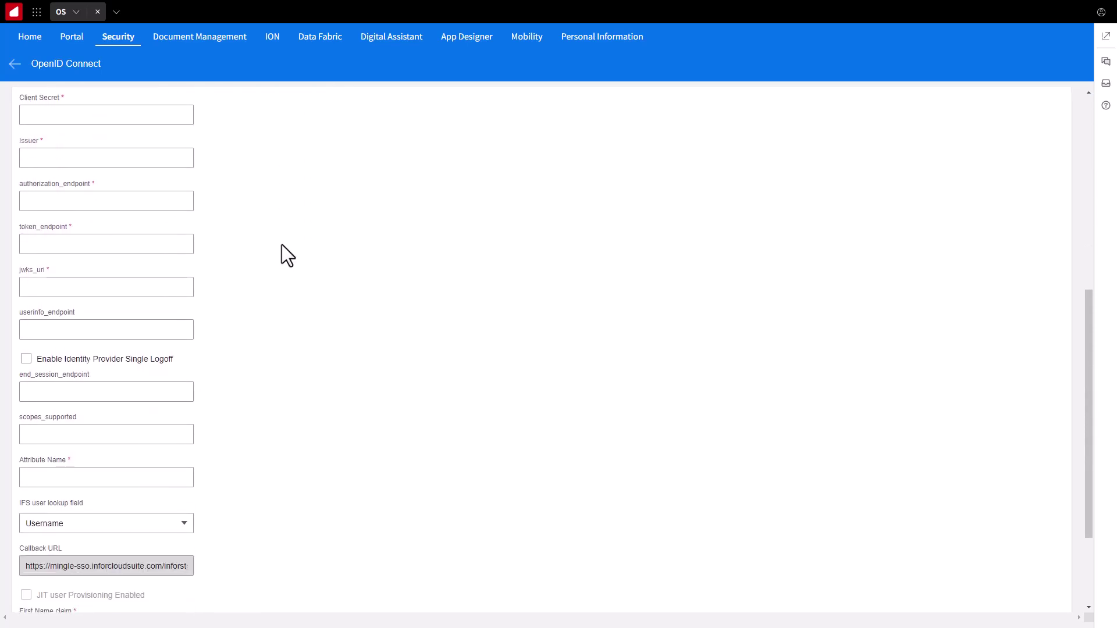
scroll(282, 245, "down", 3)
scroll(282, 244, "down", 3)
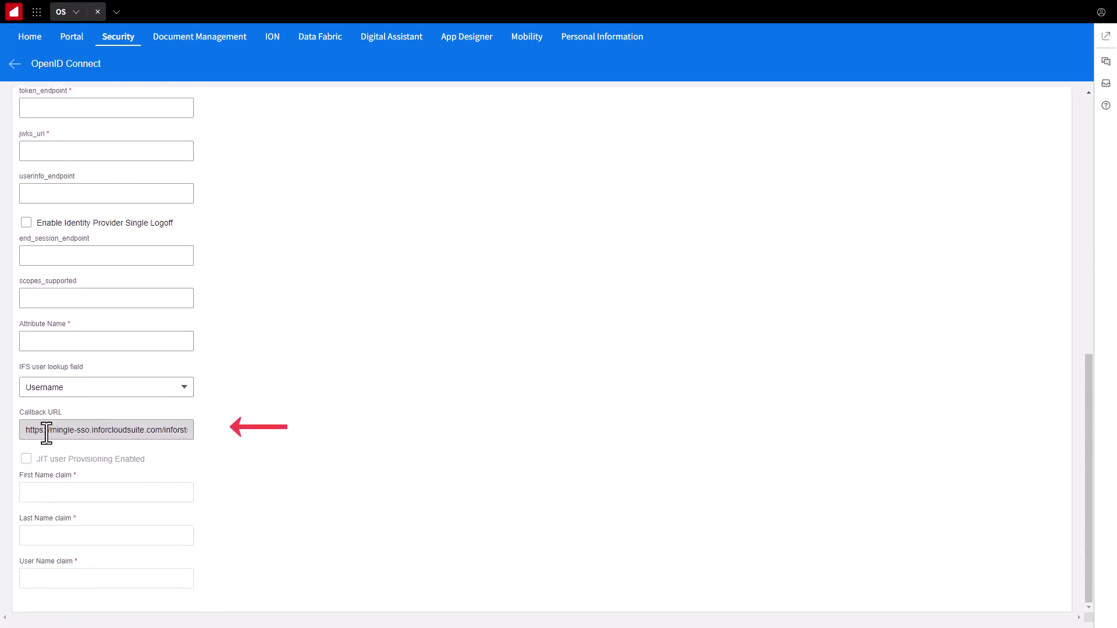
left_click_drag(27, 430, 209, 444)
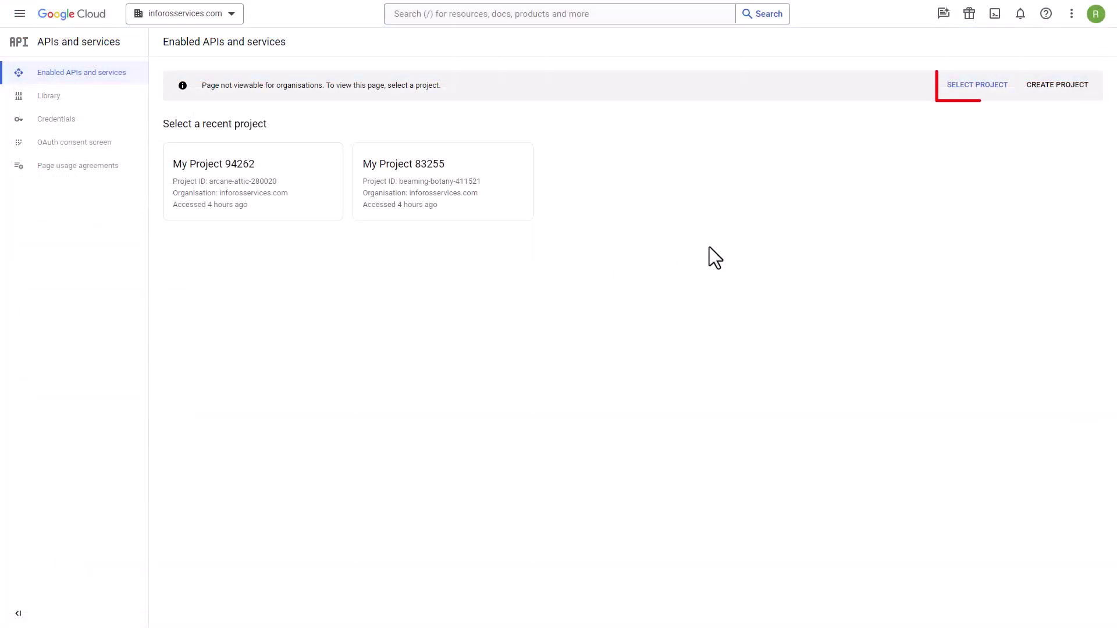
Choose My Project 94262 from the Google Cloud project selector.
left_click(976, 85)
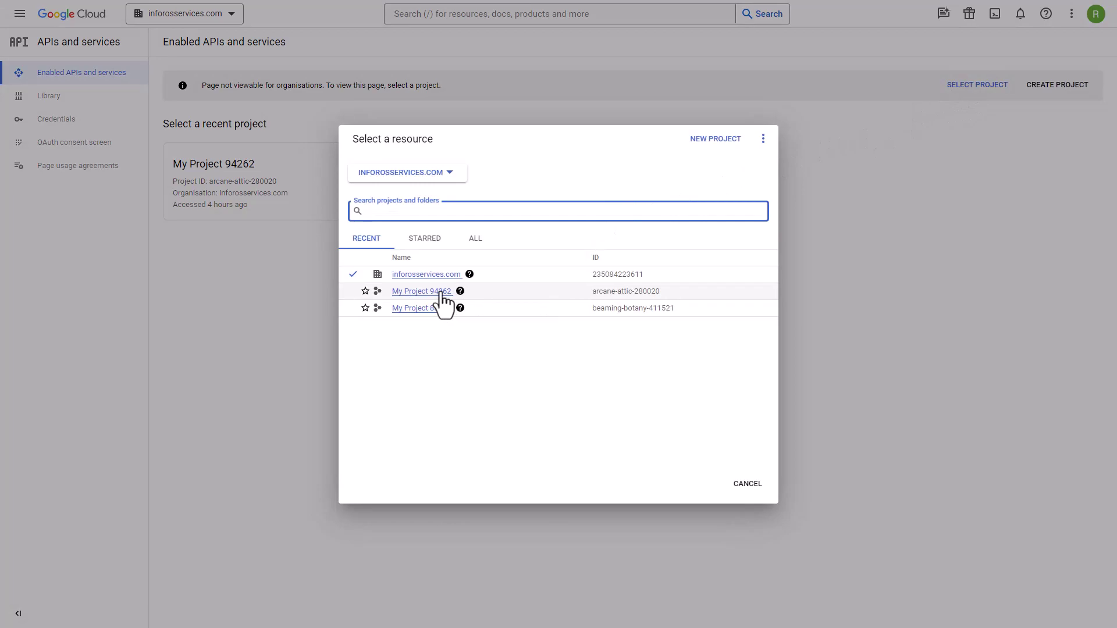
left_click(423, 292)
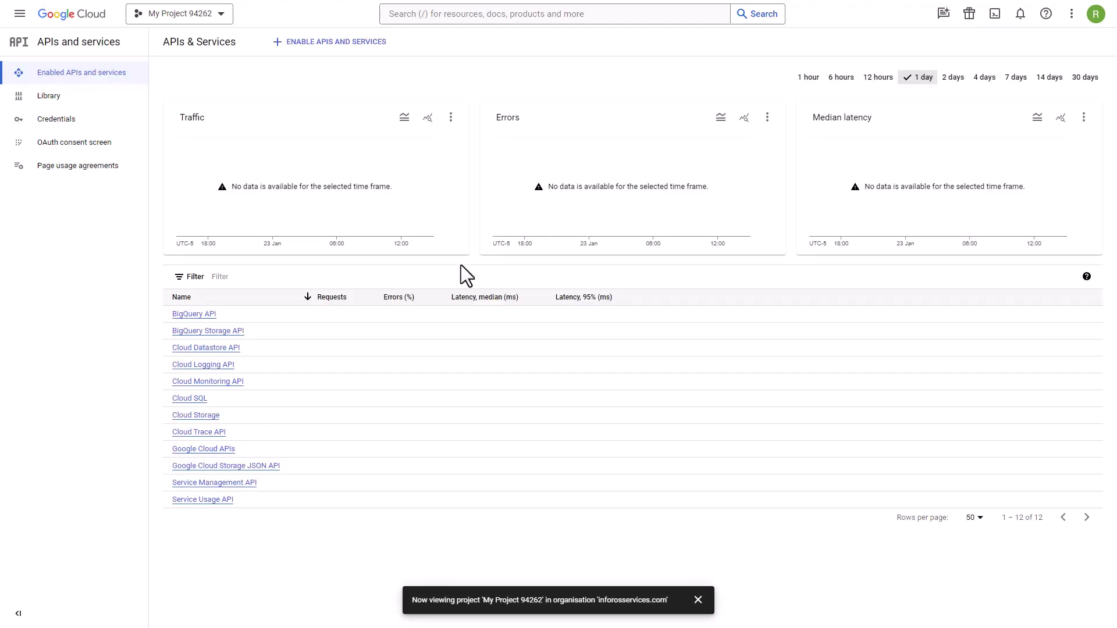
Start a new Web application OAuth client ID from the project's Credentials page.
left_click(56, 120)
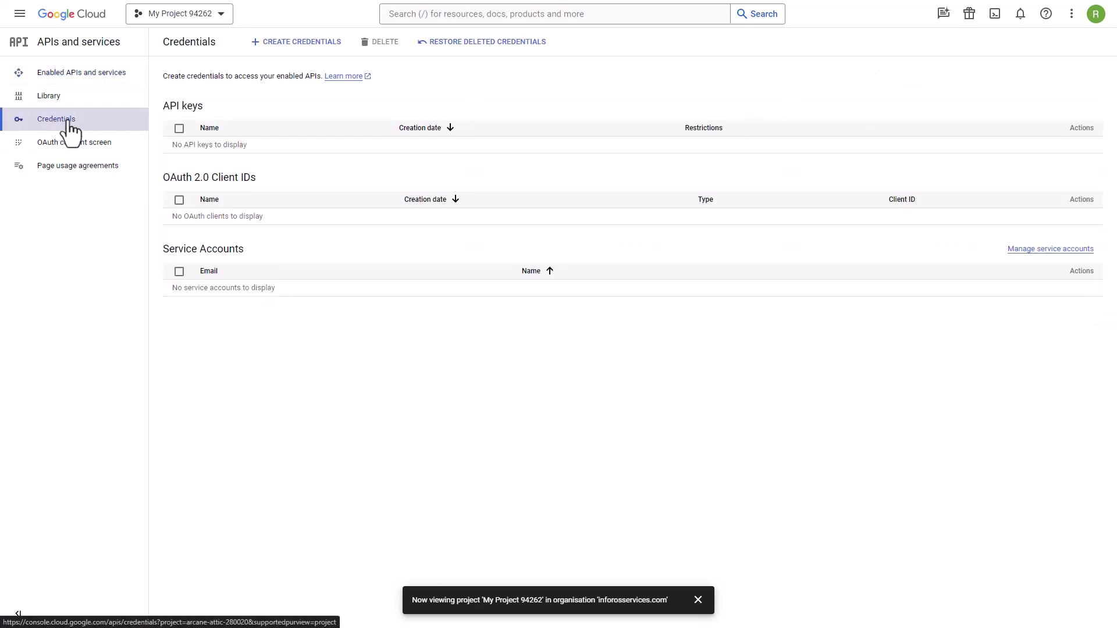
left_click(296, 41)
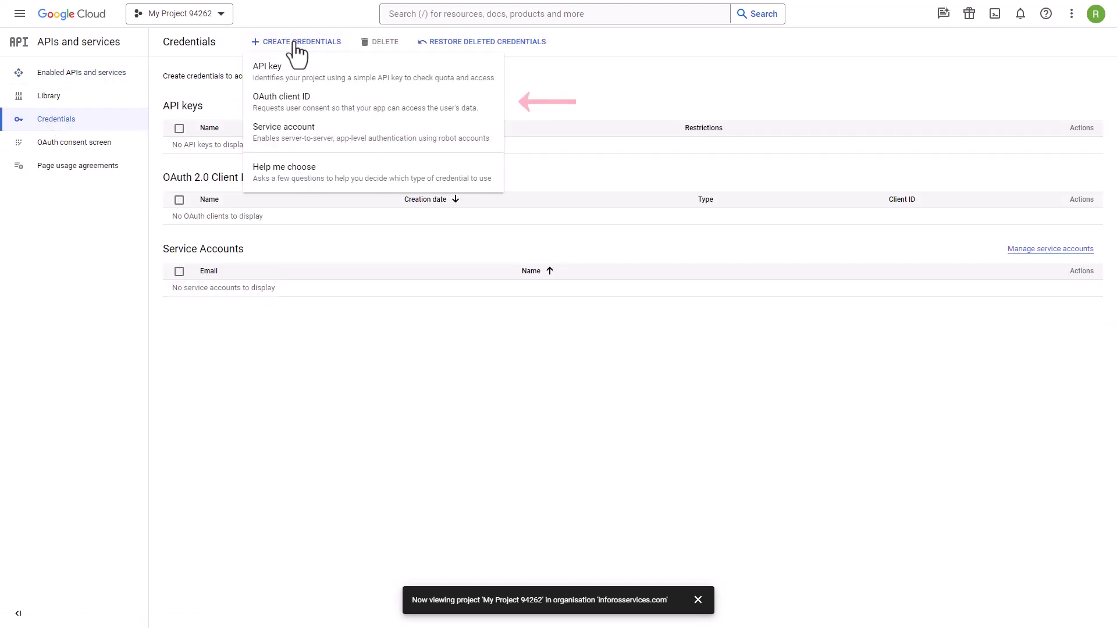
left_click(305, 109)
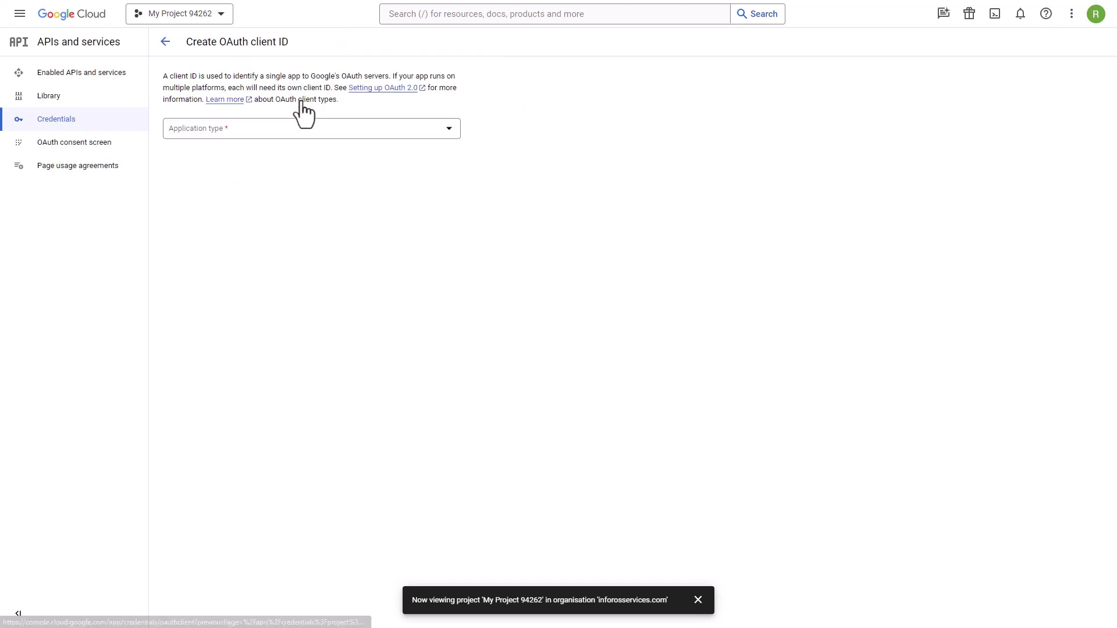
left_click(450, 132)
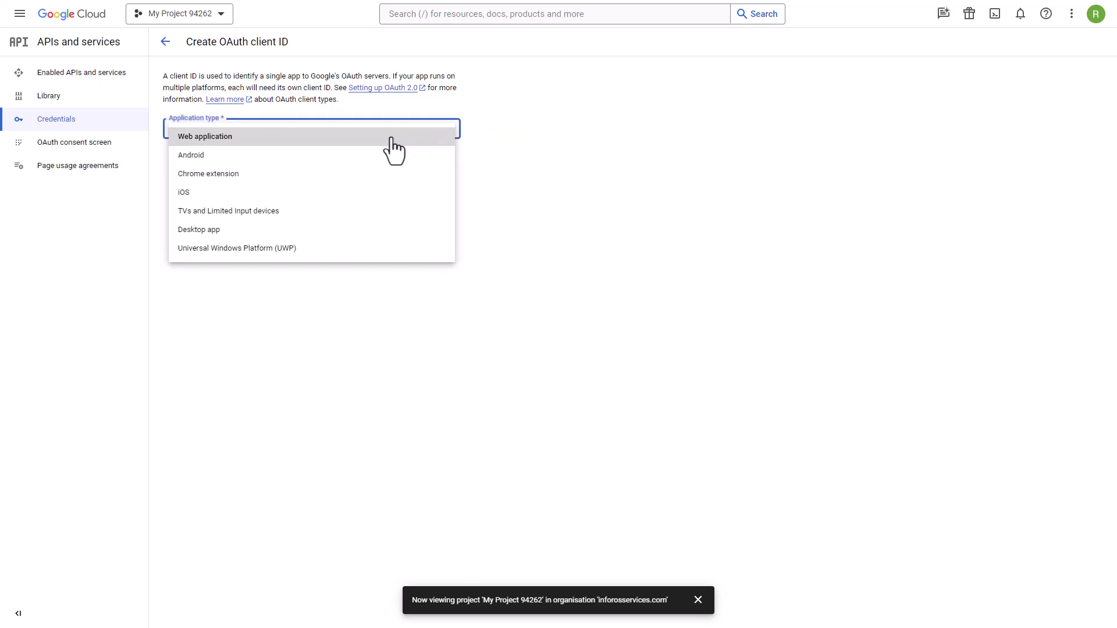
left_click(393, 138)
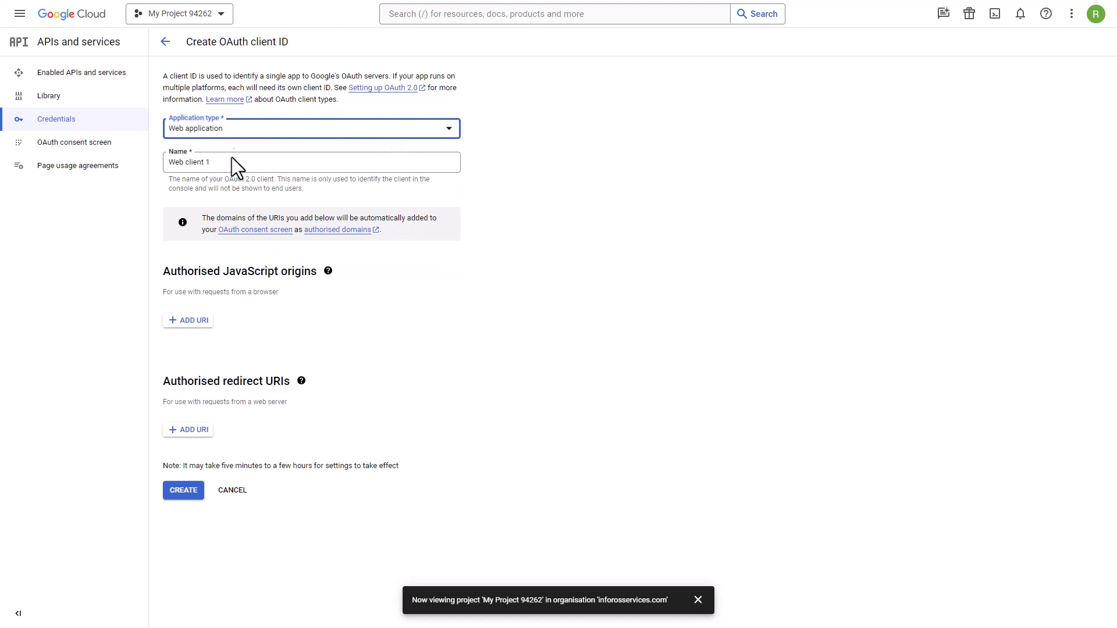
Name the client 'Infor Cloudsuite DEM OIDC', add the Infor callback as redirect URI, and create it.
left_click_drag(231, 163, 142, 163)
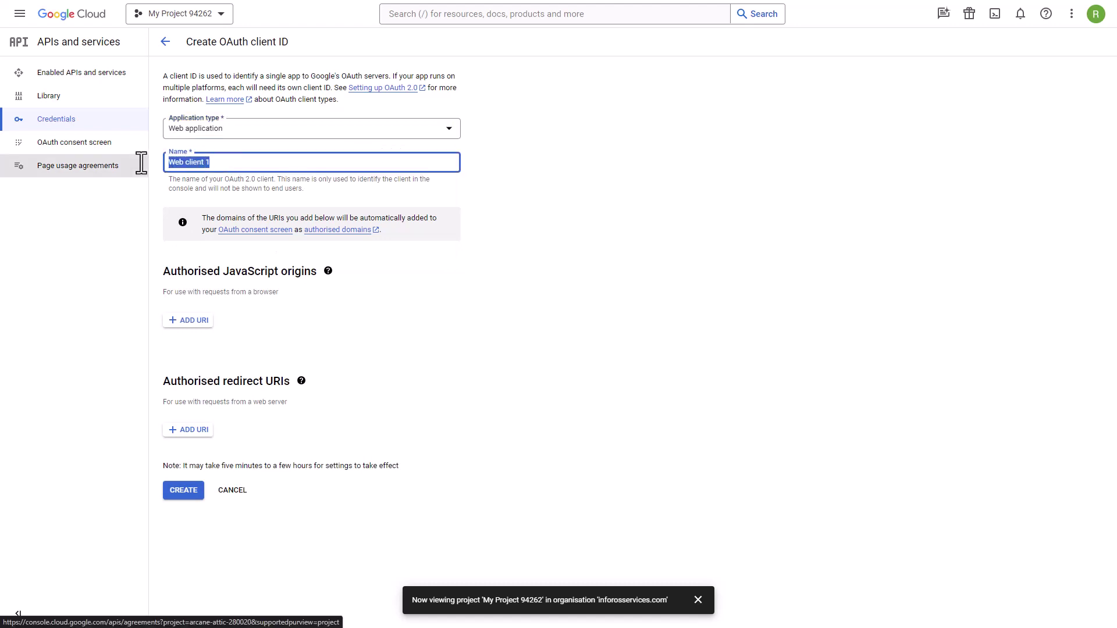
type("Infor ")
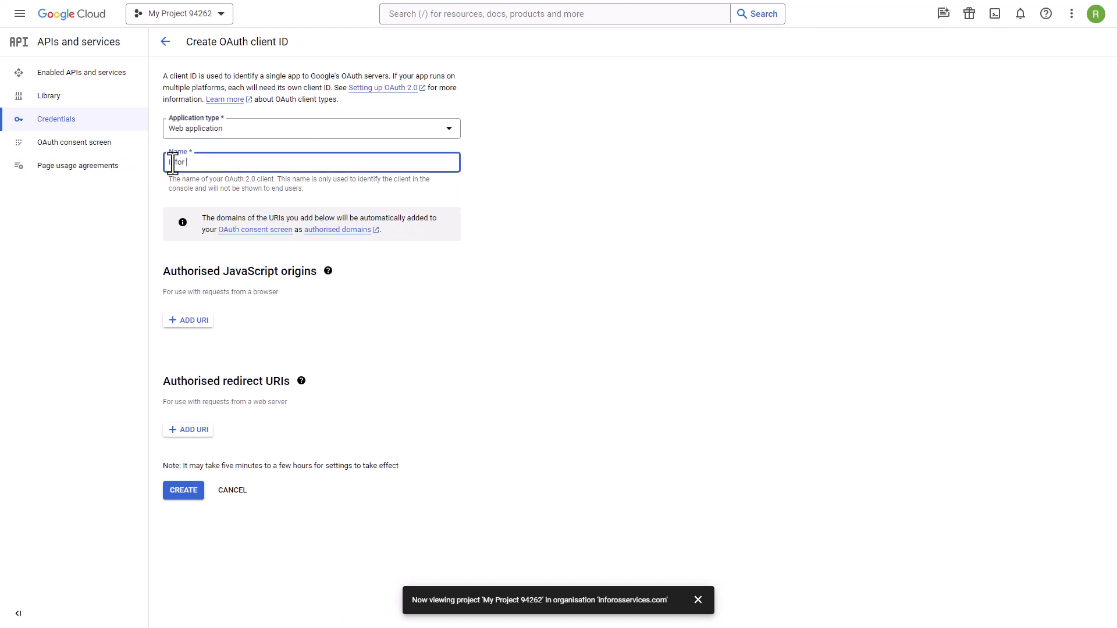
type("Cloudsui")
type("te D")
type("EM OI")
type("DC")
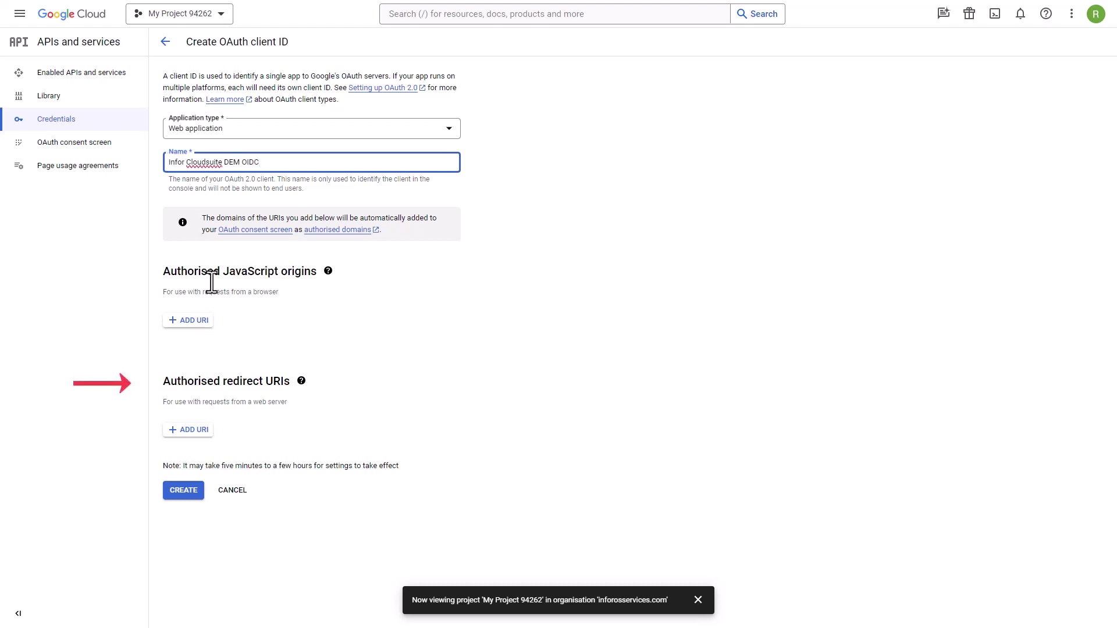
left_click(191, 431)
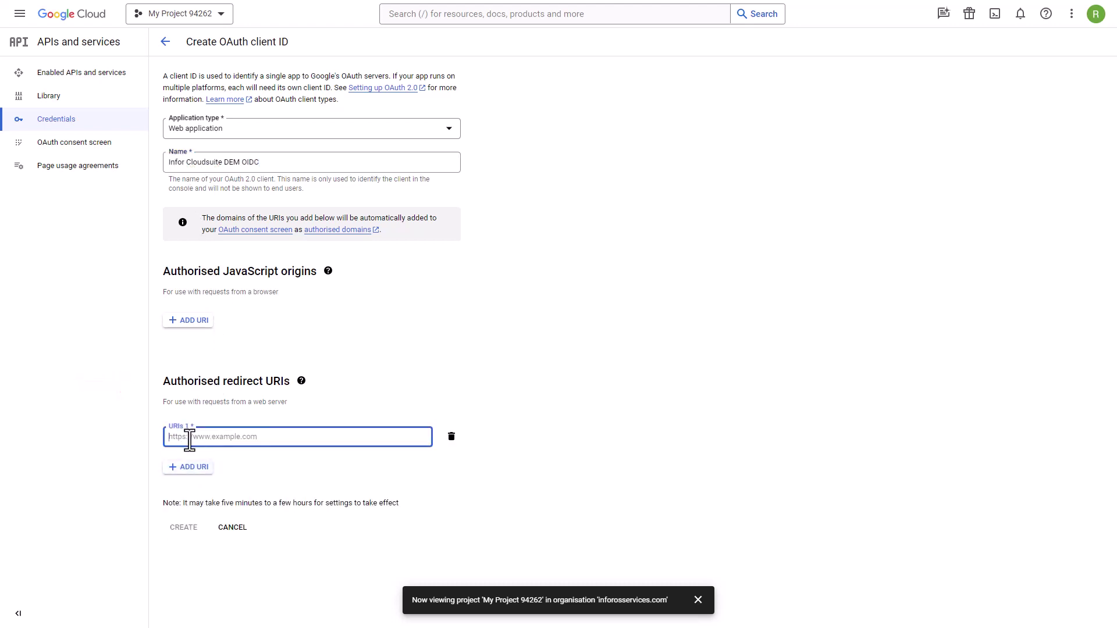
key("ctrl+v")
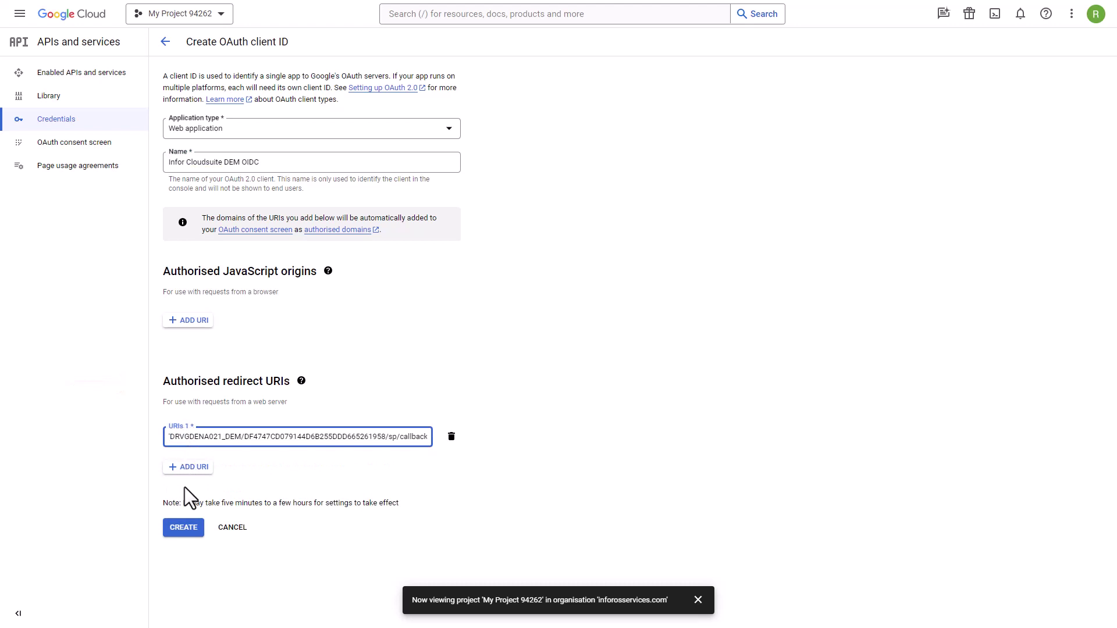
left_click(183, 529)
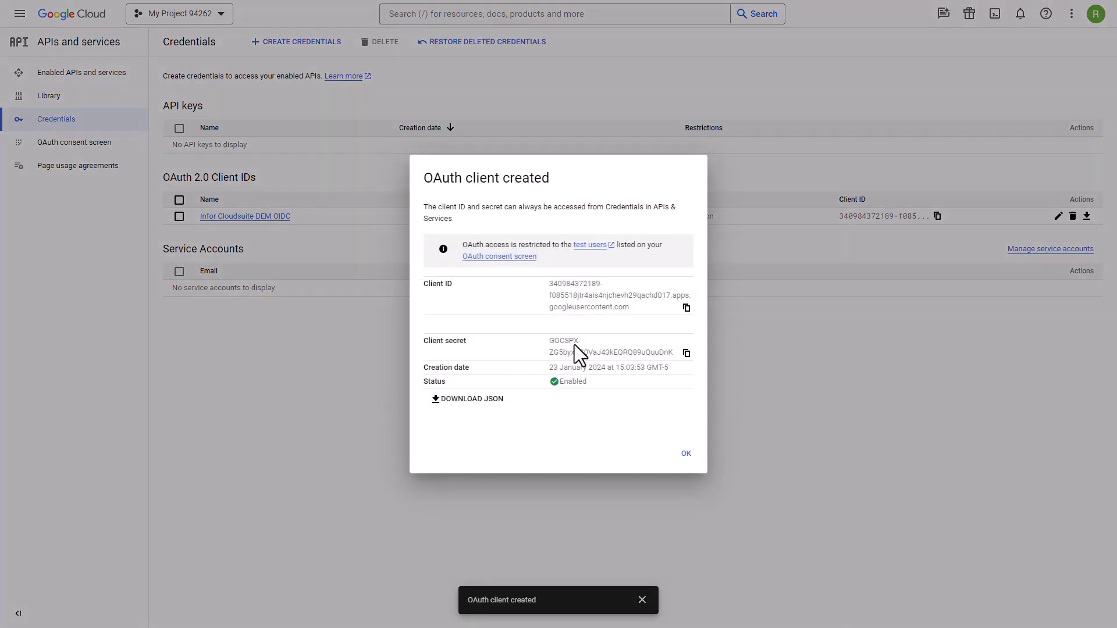
Copy the new OAuth client's ID and secret, then dismiss the confirmation.
left_click(686, 309)
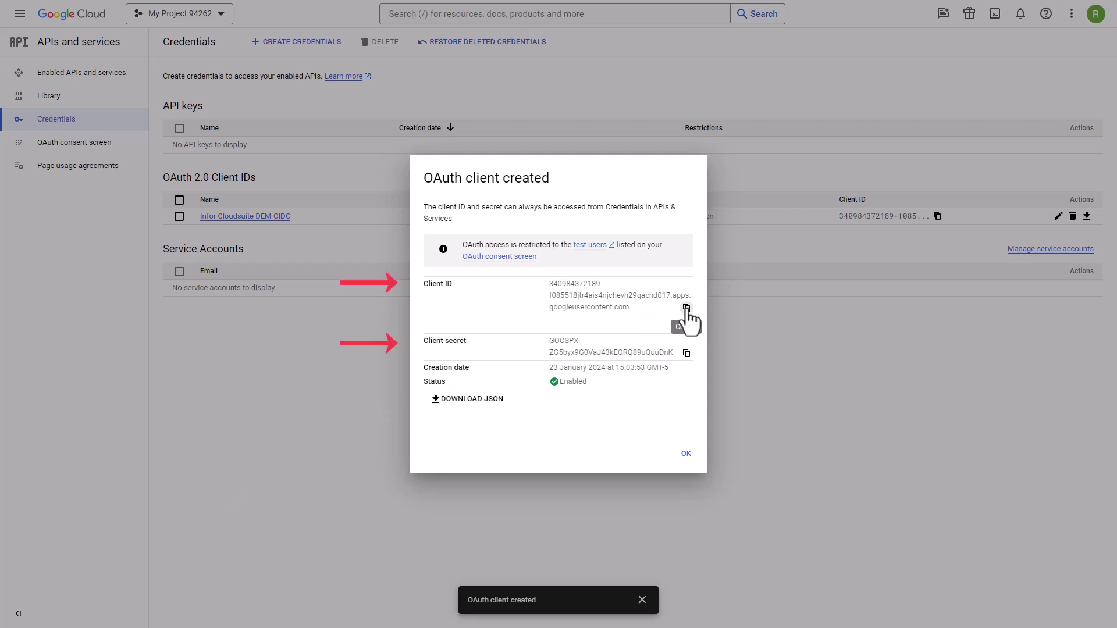
left_click(688, 353)
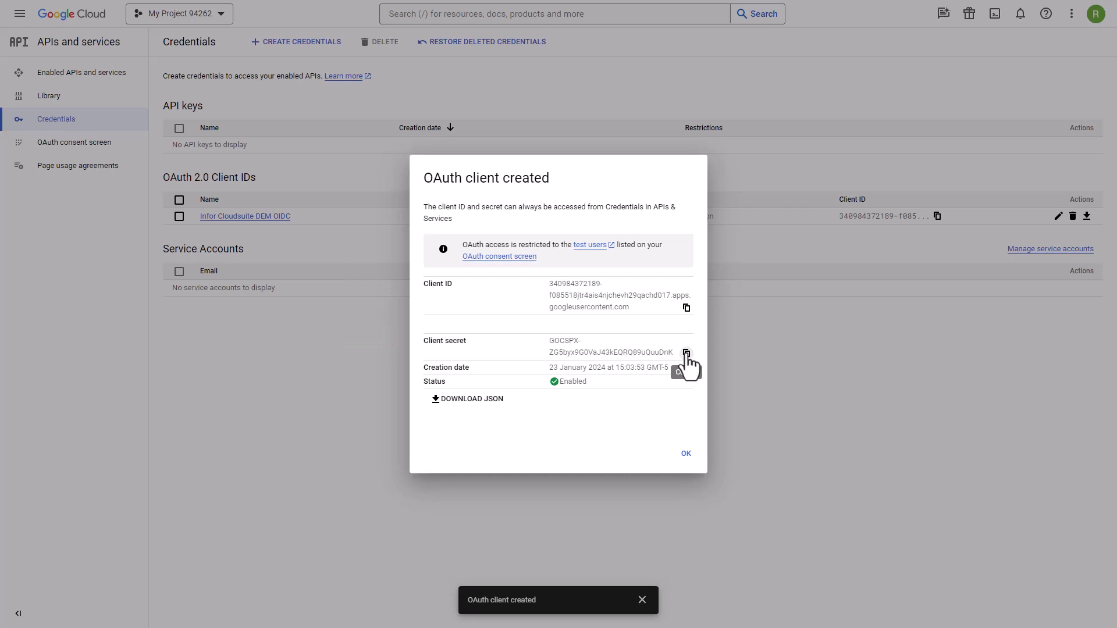
left_click(686, 454)
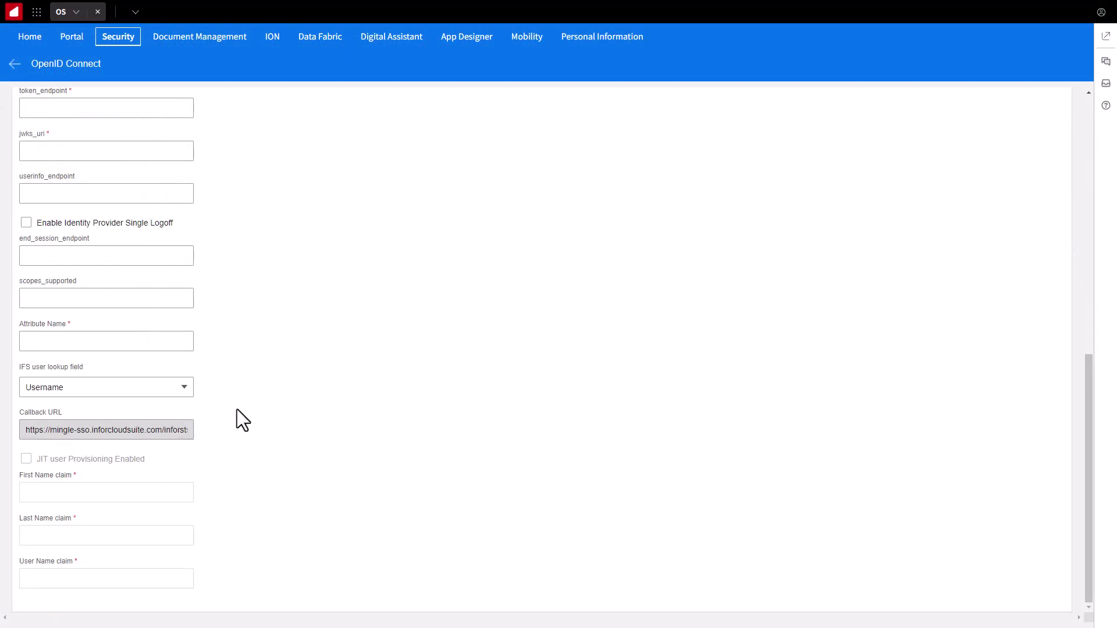
scroll(253, 377, "up", 3)
scroll(254, 367, "up", 5)
Paste the Google client ID and client secret into the provider form.
left_click(29, 287)
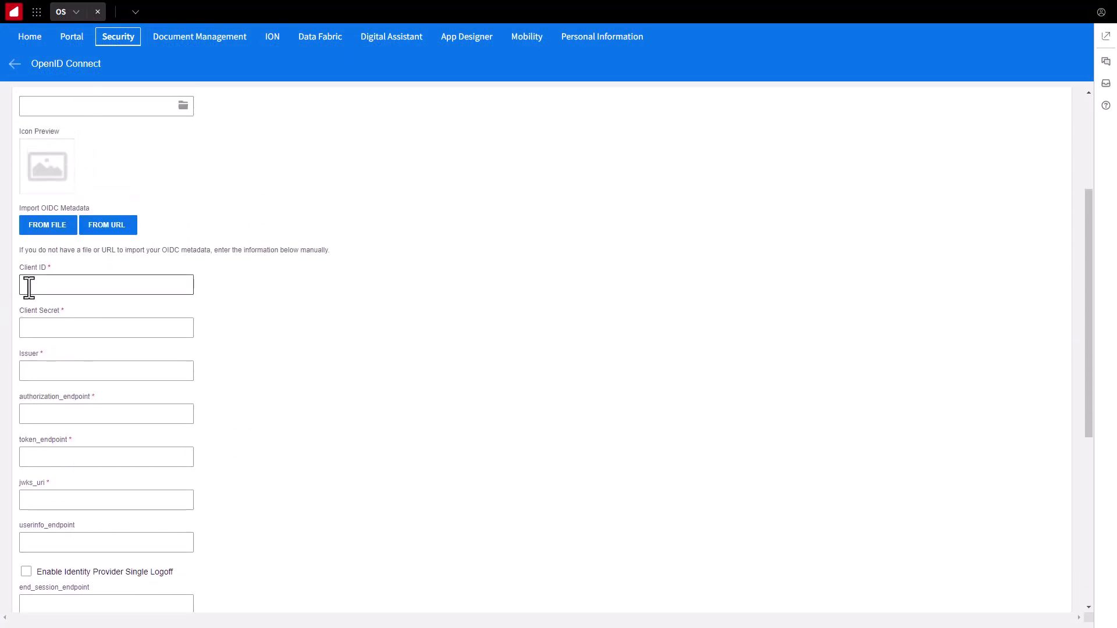
key("ctrl+v")
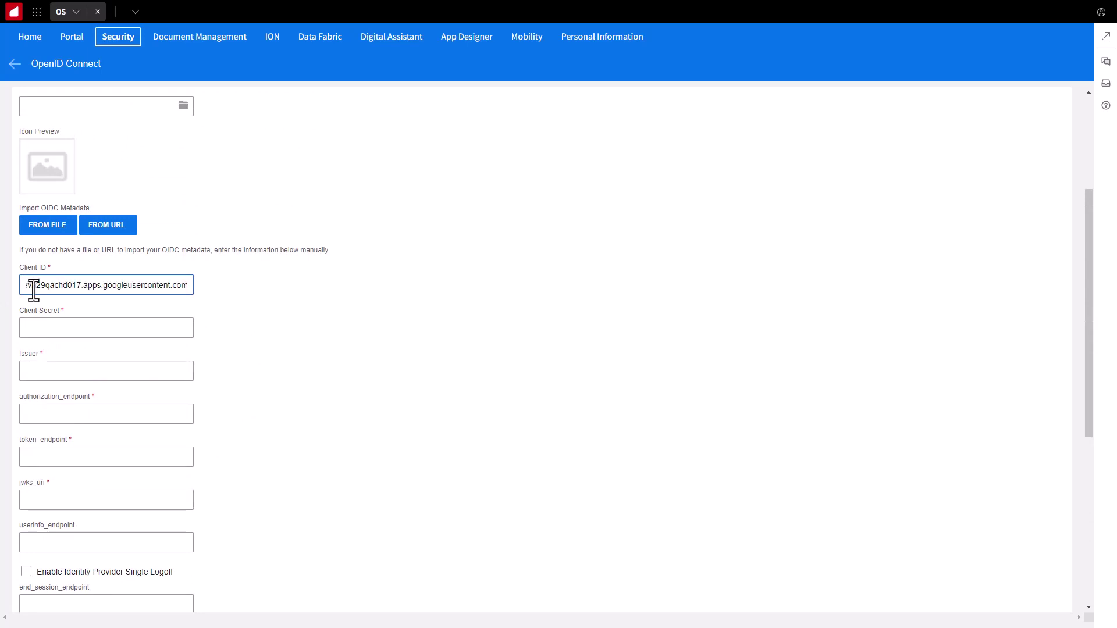
left_click(44, 328)
key("ctrl+v")
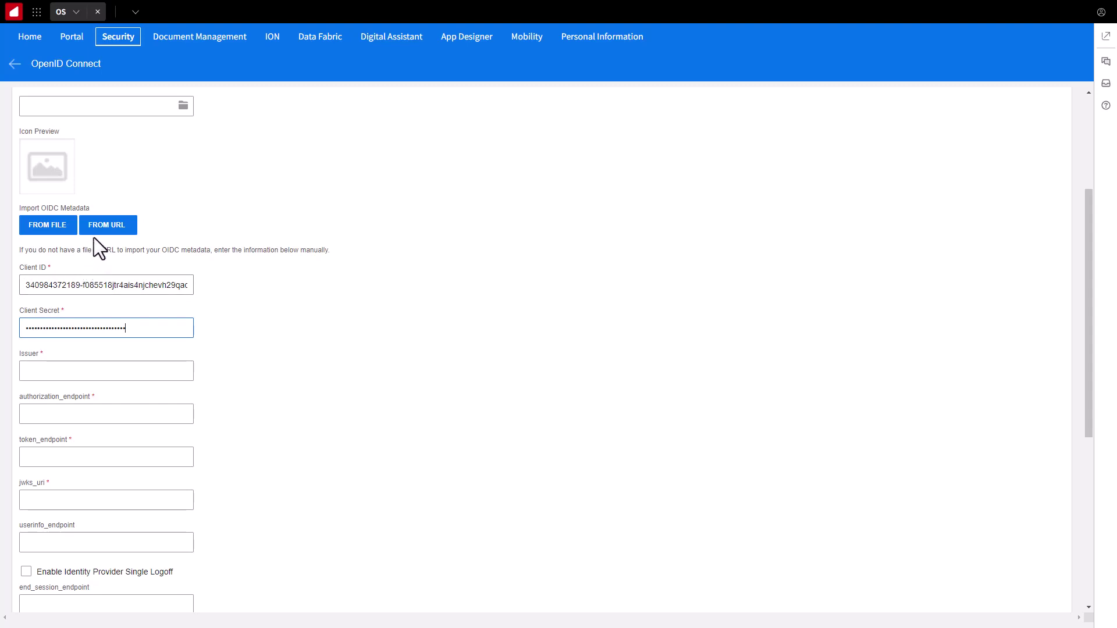
Import the OIDC endpoints from Google's well-known openid-configuration URL.
left_click(103, 224)
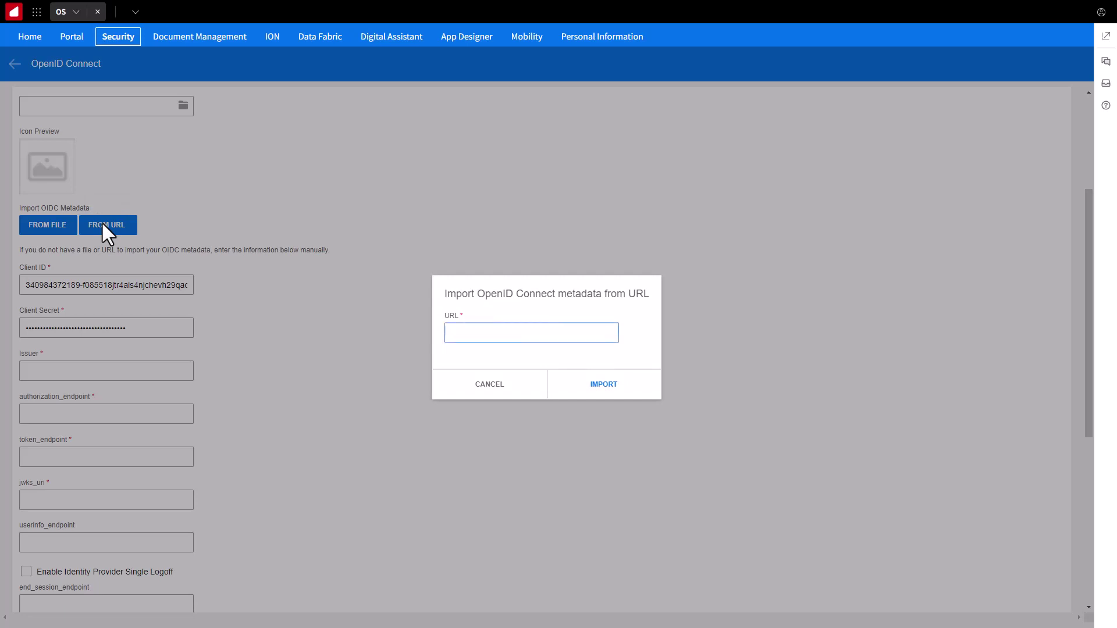
left_click(452, 334)
key("ctrl+v")
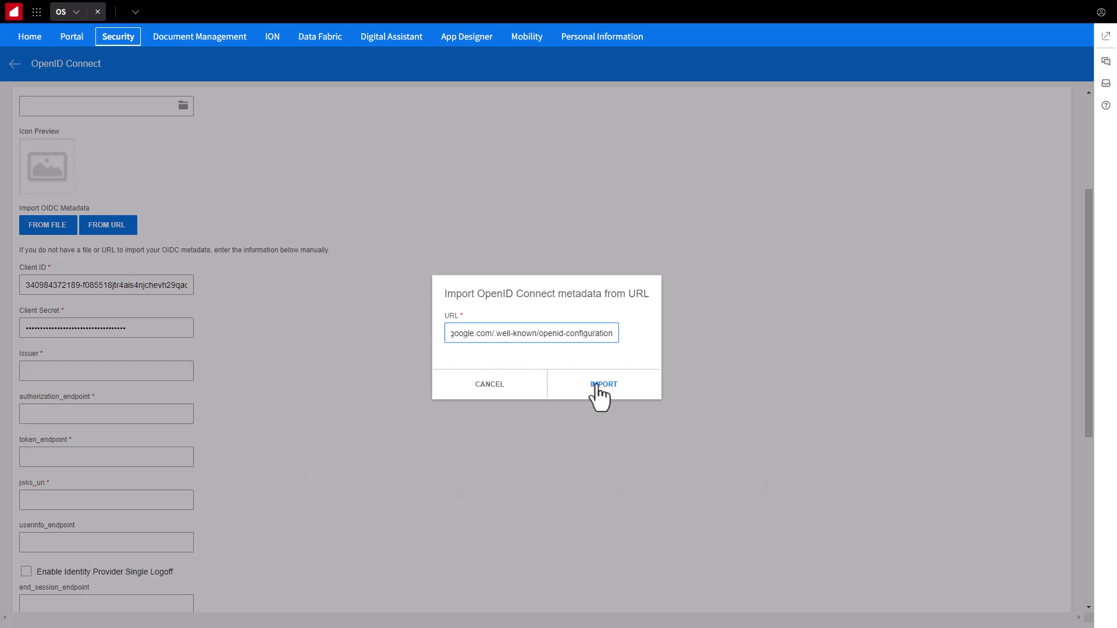
left_click(602, 385)
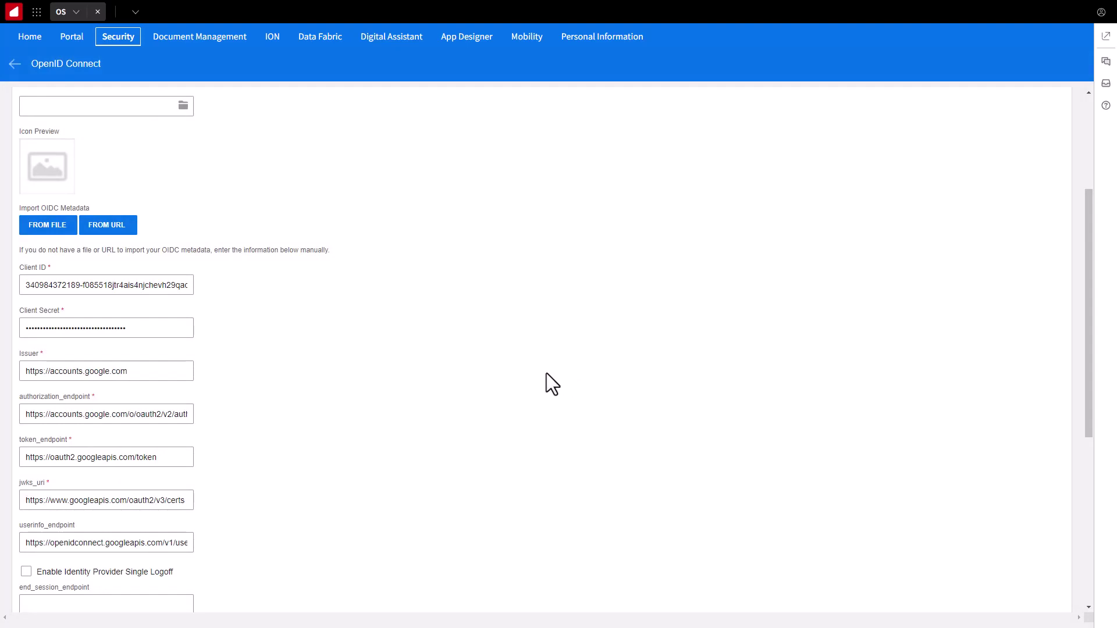
scroll(397, 384, "down", 4)
scroll(394, 387, "down", 2)
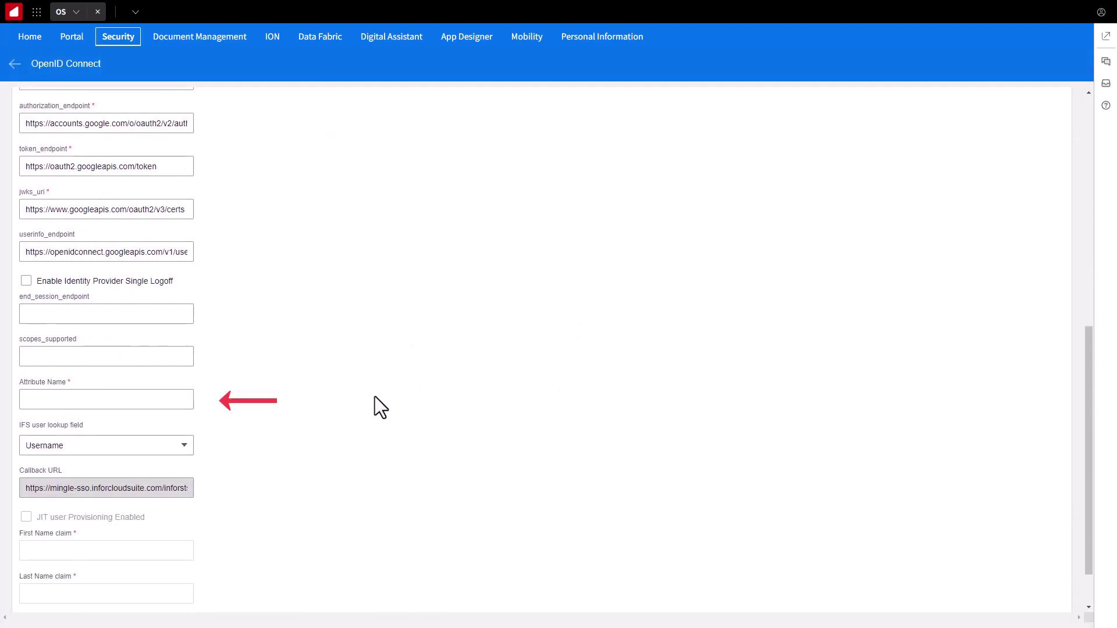
Set Attribute Name to 'email', save the Google OIDC provider, and go back.
left_click(105, 400)
type("email")
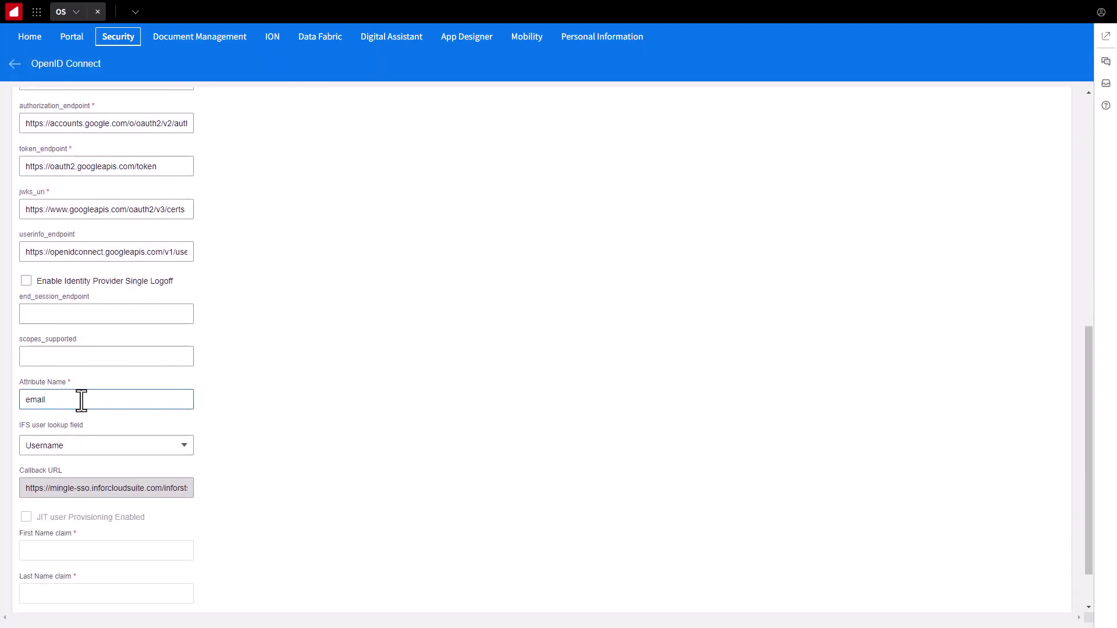
left_click(217, 393)
scroll(240, 370, "up", 5)
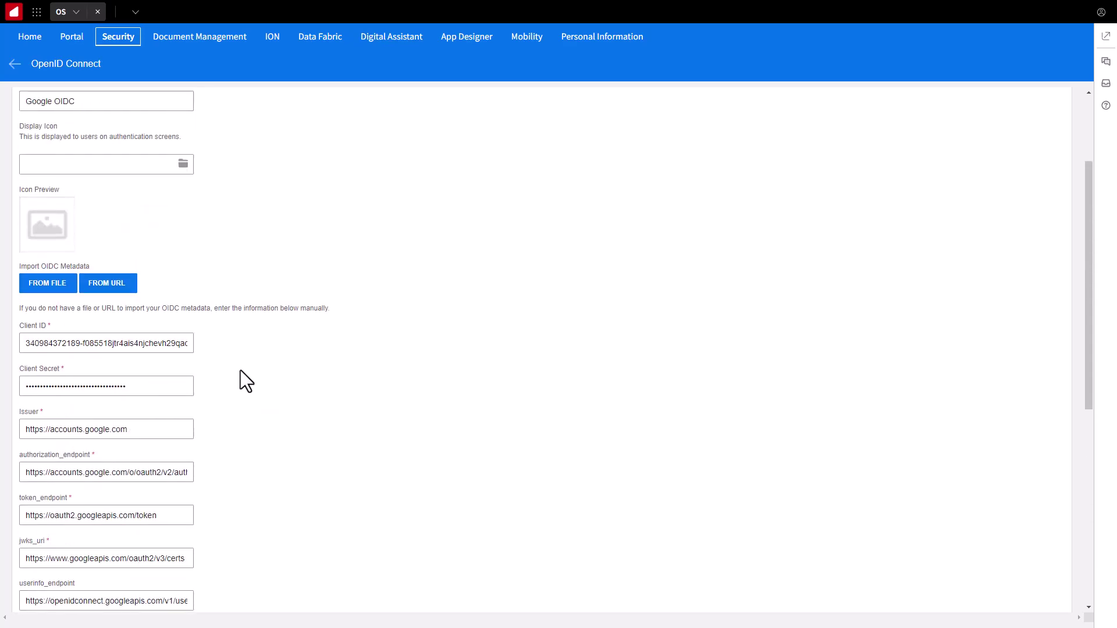
scroll(258, 390, "up", 3)
scroll(257, 391, "up", 3)
left_click(24, 153)
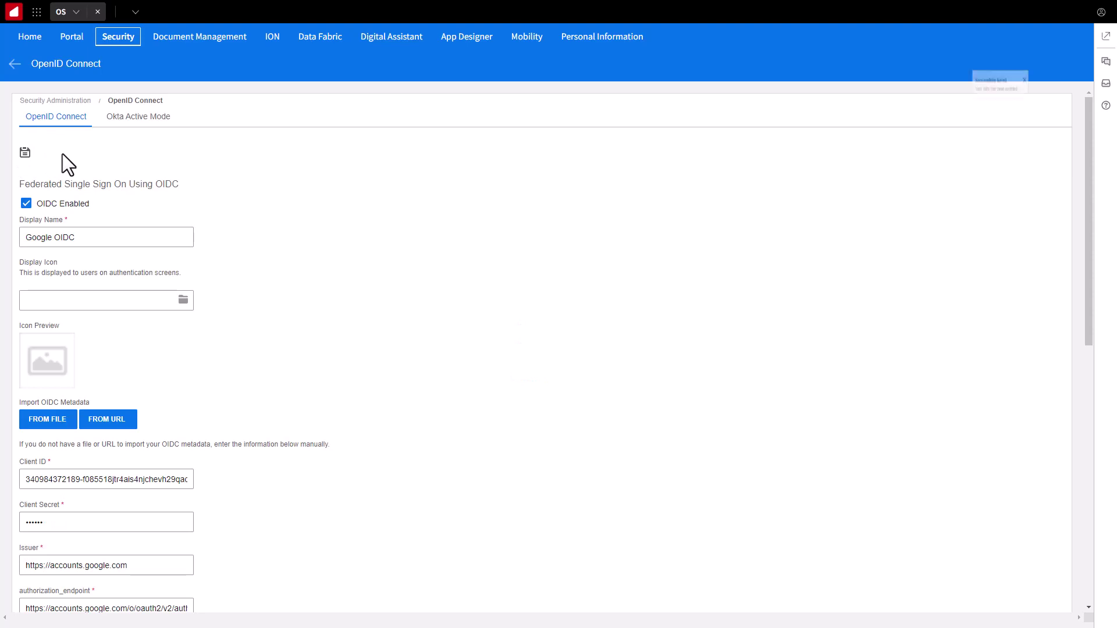
left_click(15, 63)
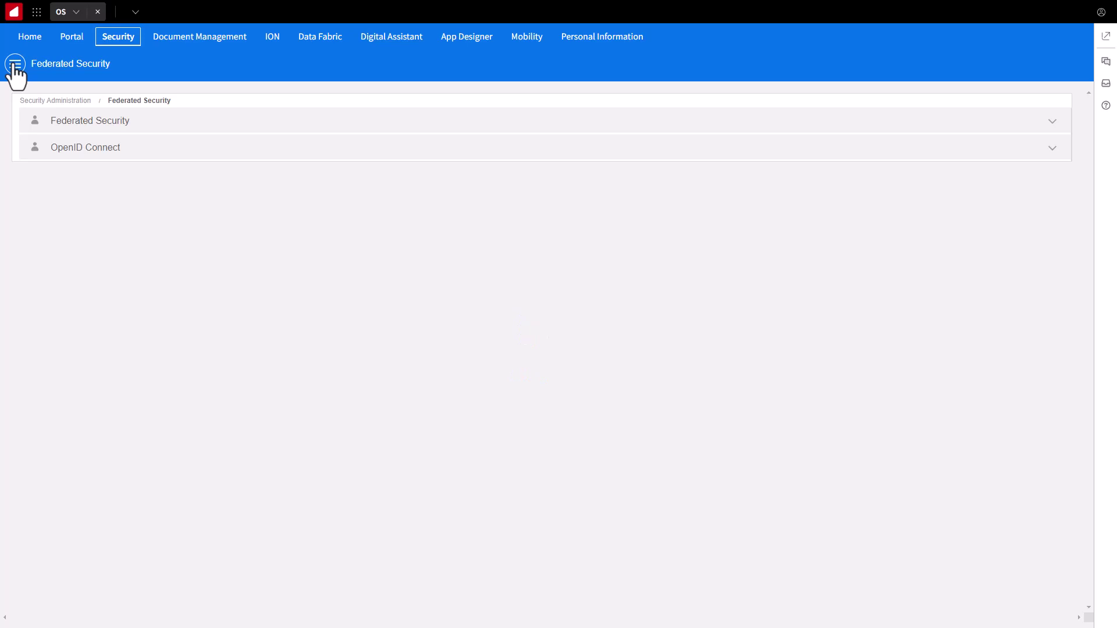
Enable 'Allow users to choose the authentication mode' in Authentication URL Options and save.
left_click(15, 65)
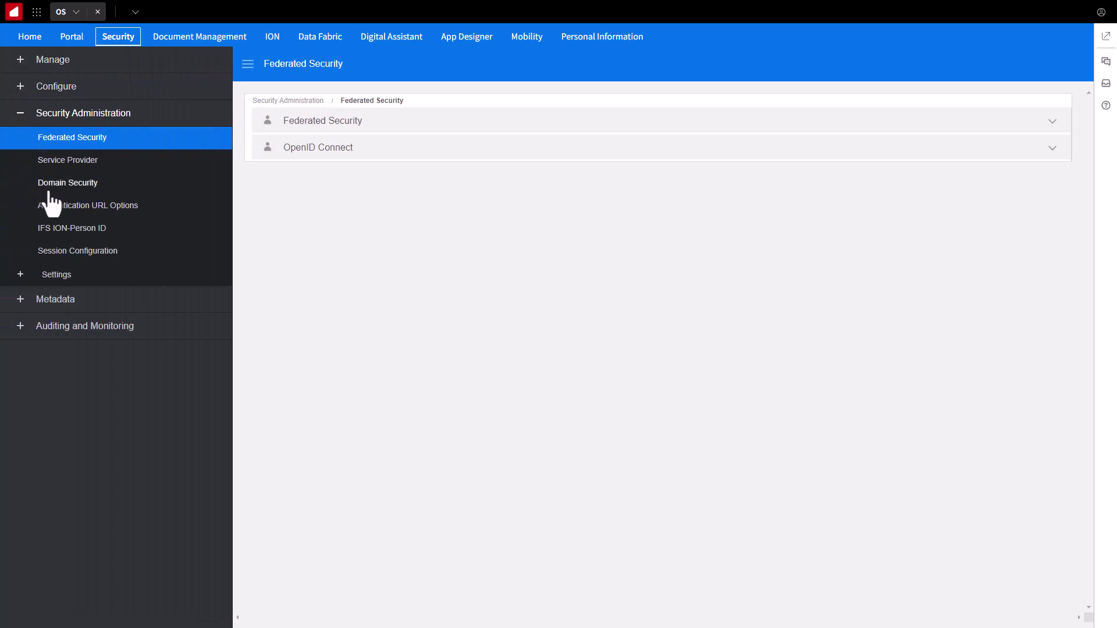
left_click(74, 208)
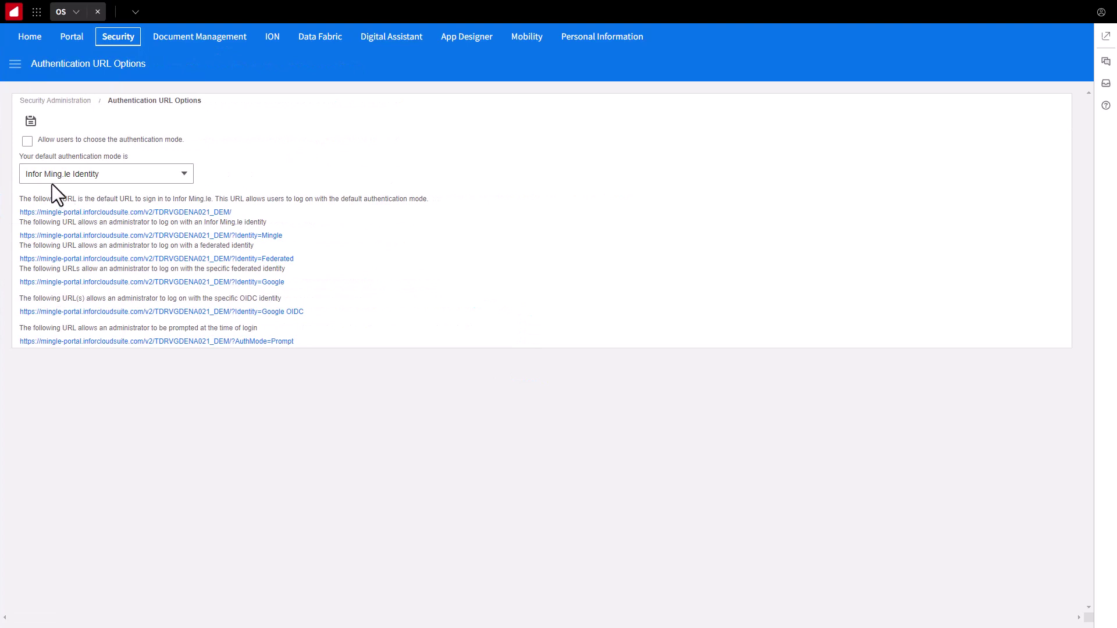
left_click(27, 141)
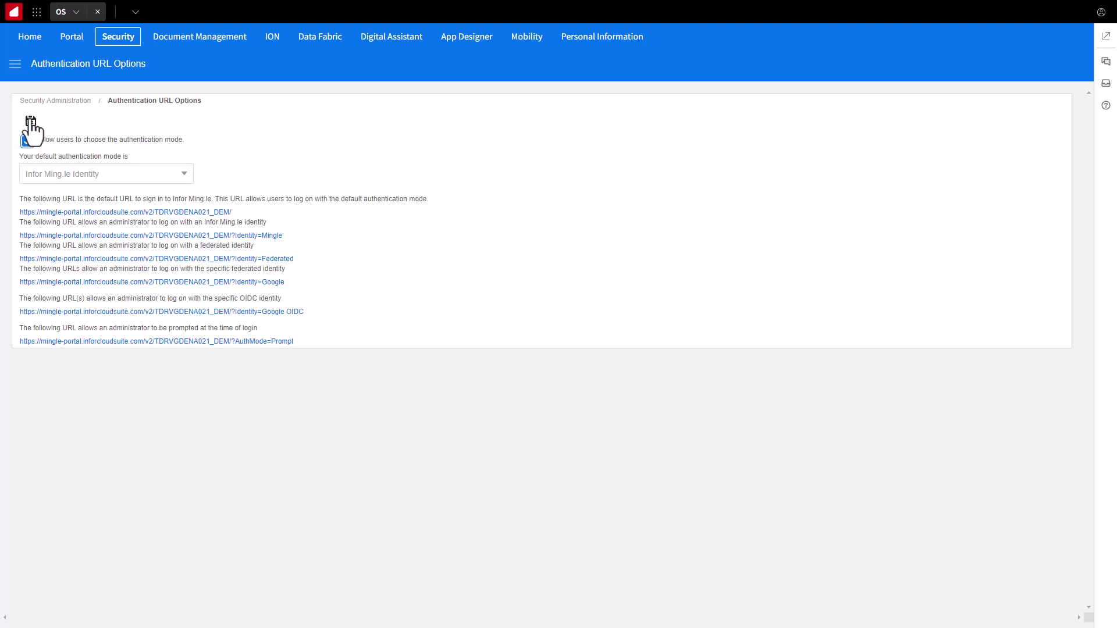
left_click(30, 121)
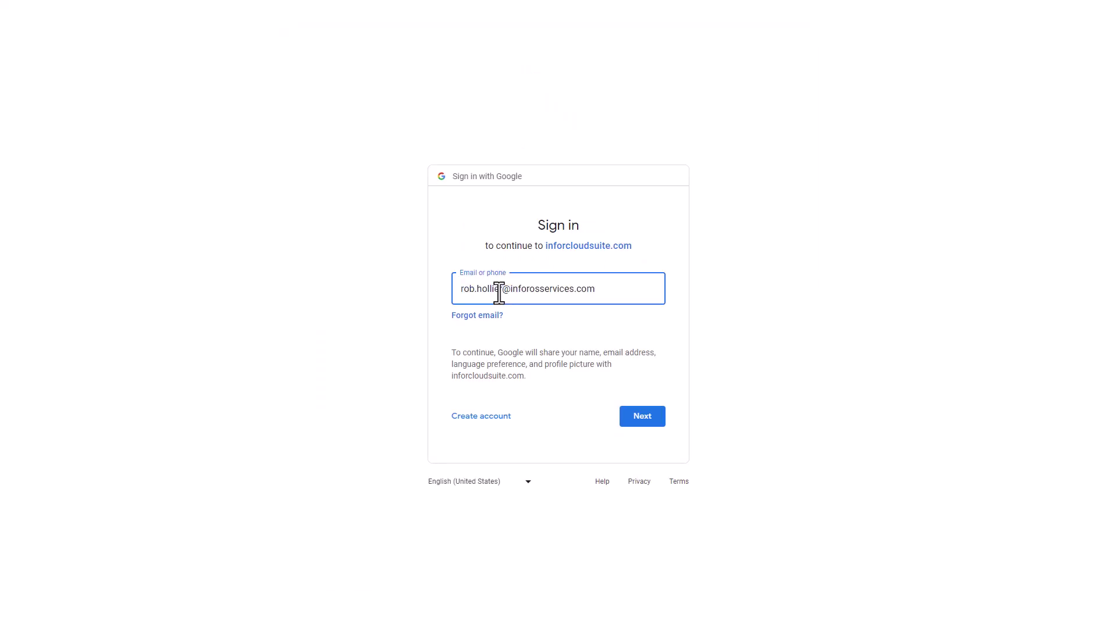
Submit the Google account email, then enter and submit the password.
left_click(642, 416)
left_click(476, 299)
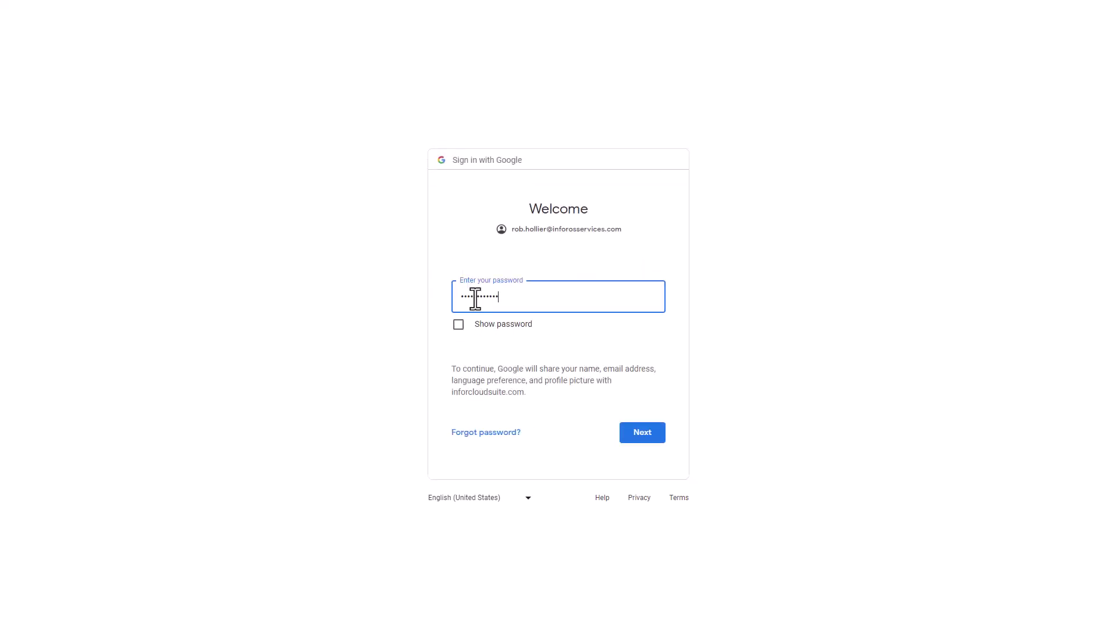
left_click(643, 432)
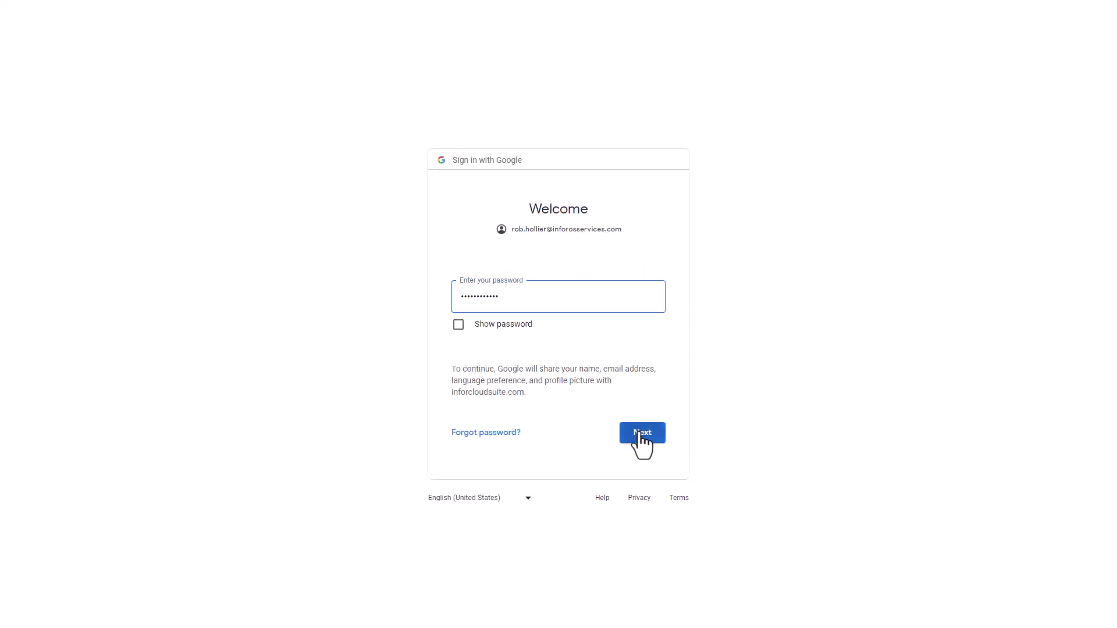